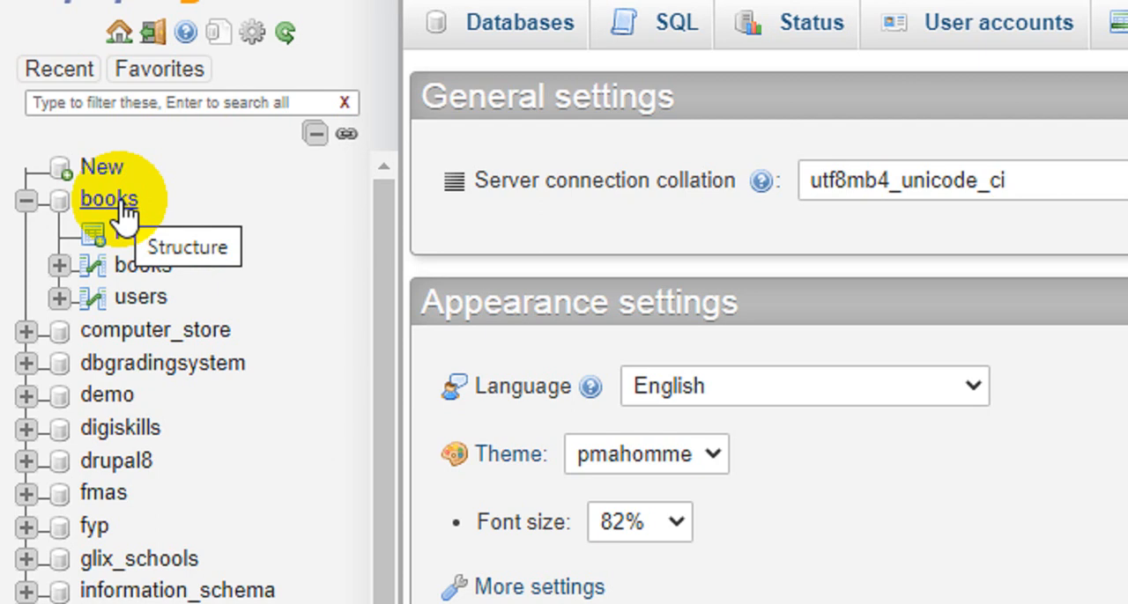
# Step: Open the books database and browse the records of its books and users tables
pyautogui.click(124, 209)
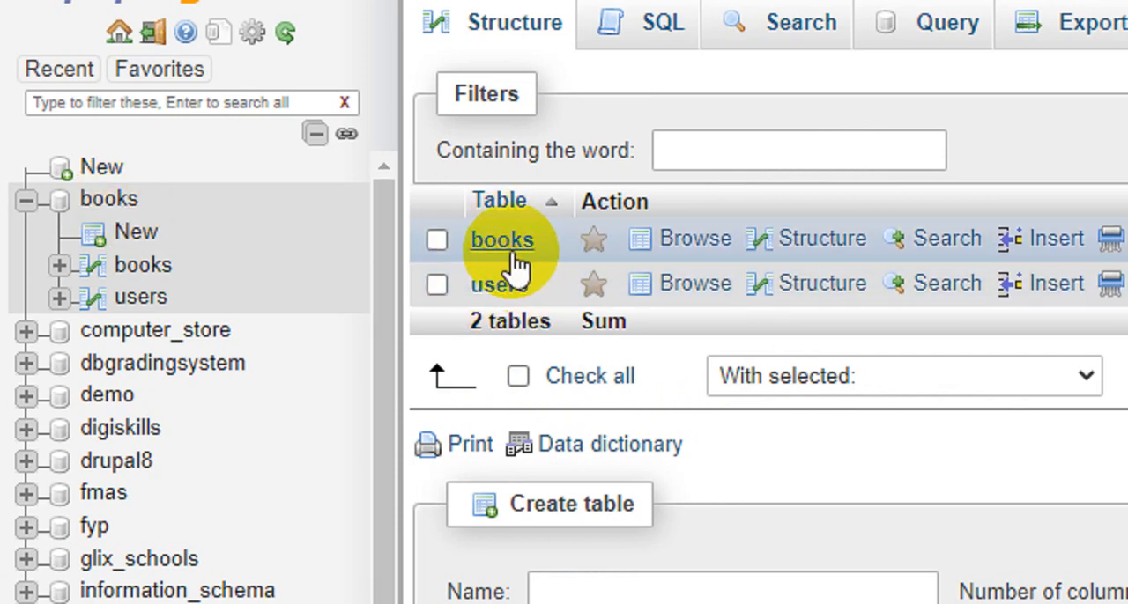
pyautogui.click(517, 258)
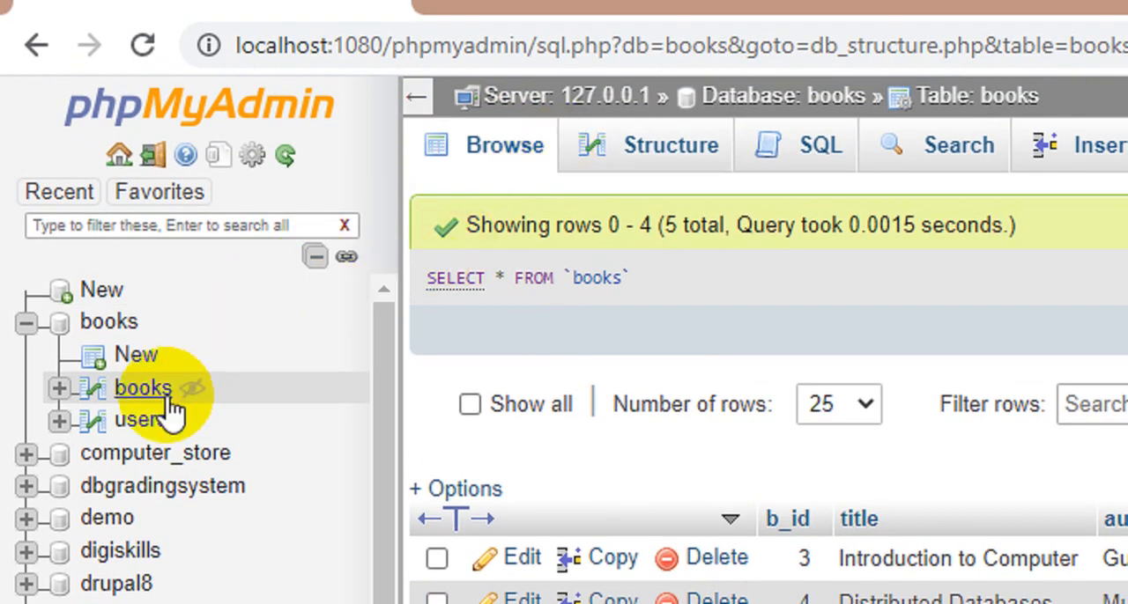
pyautogui.click(148, 421)
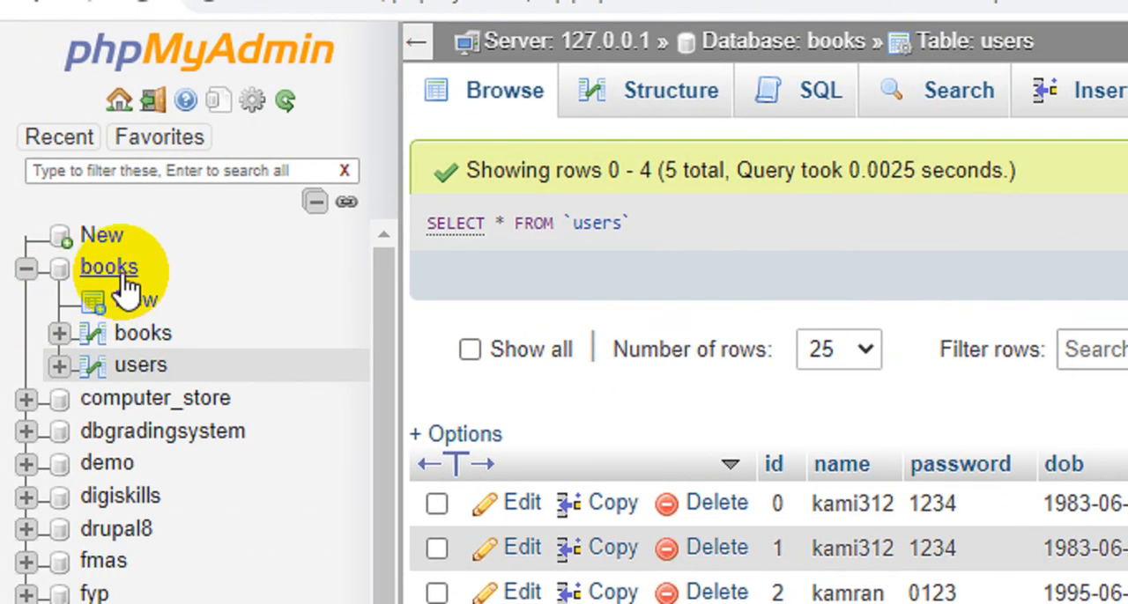
# Step: Export the whole books database with the Quick method in SQL format
pyautogui.click(116, 274)
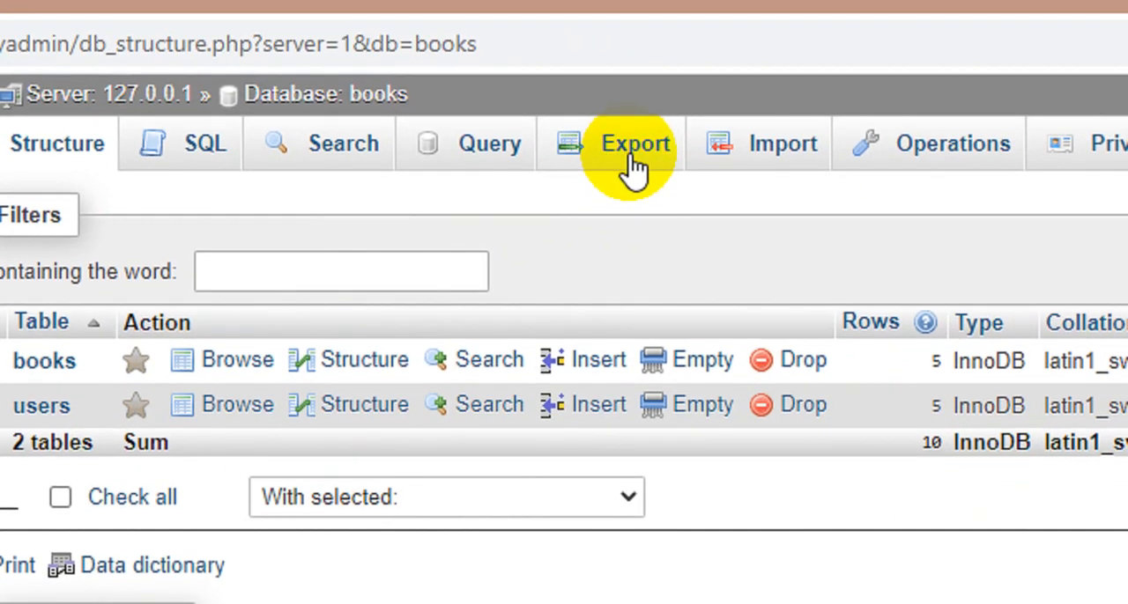
pyautogui.click(636, 92)
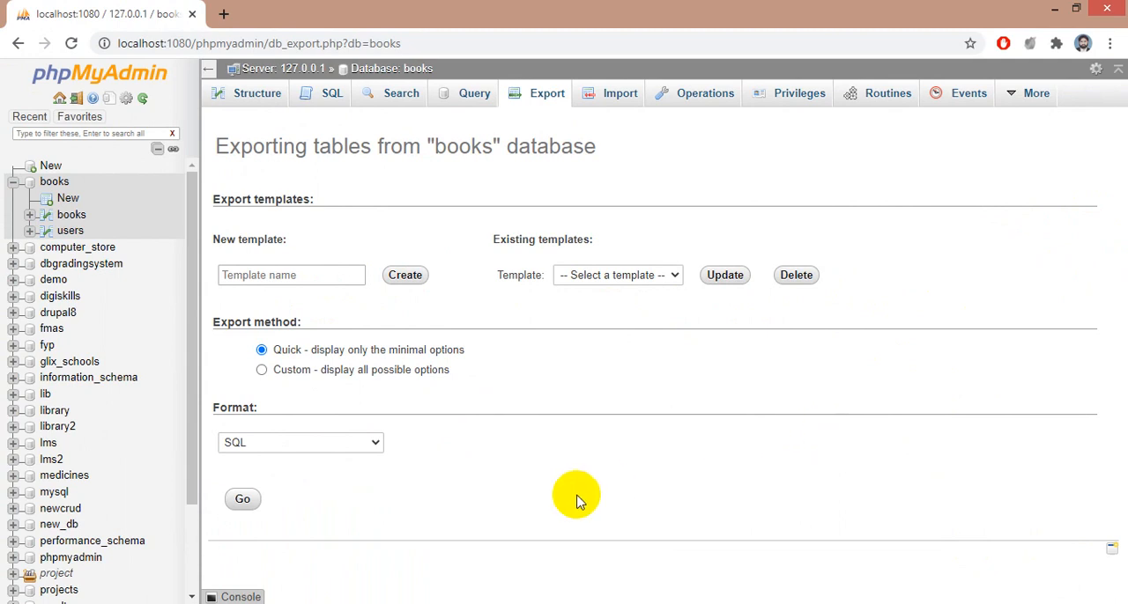
pyautogui.click(310, 451)
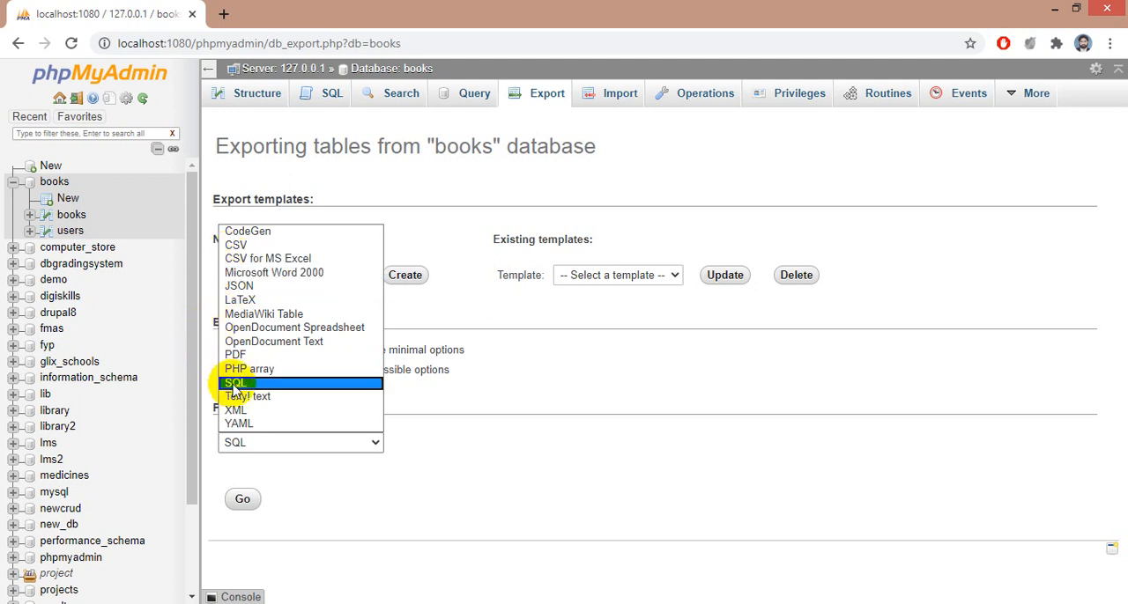
pyautogui.click(236, 385)
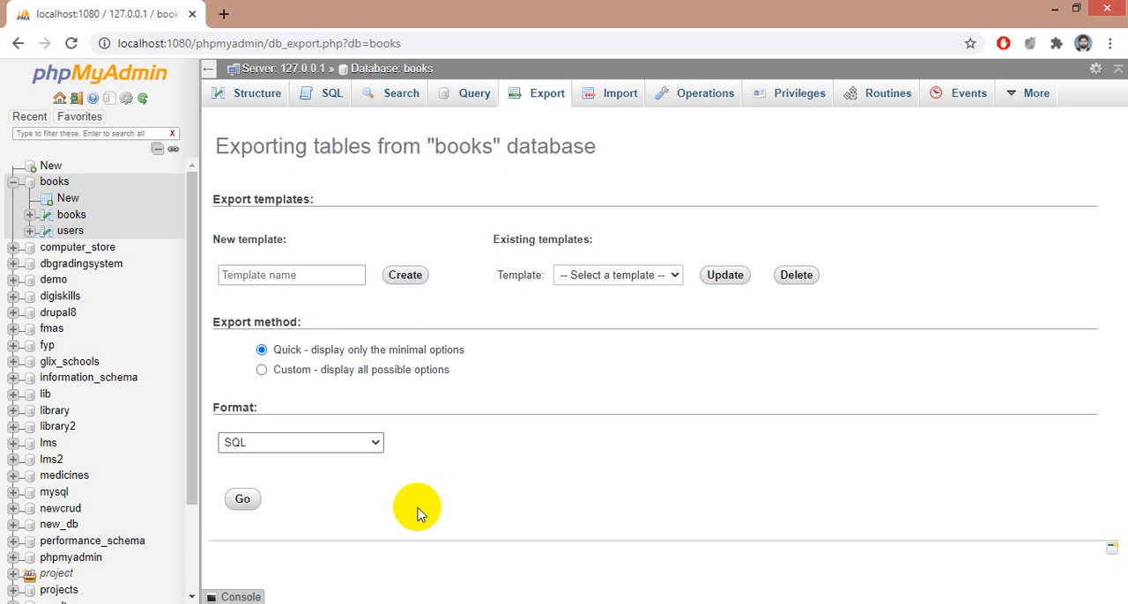
pyautogui.click(245, 501)
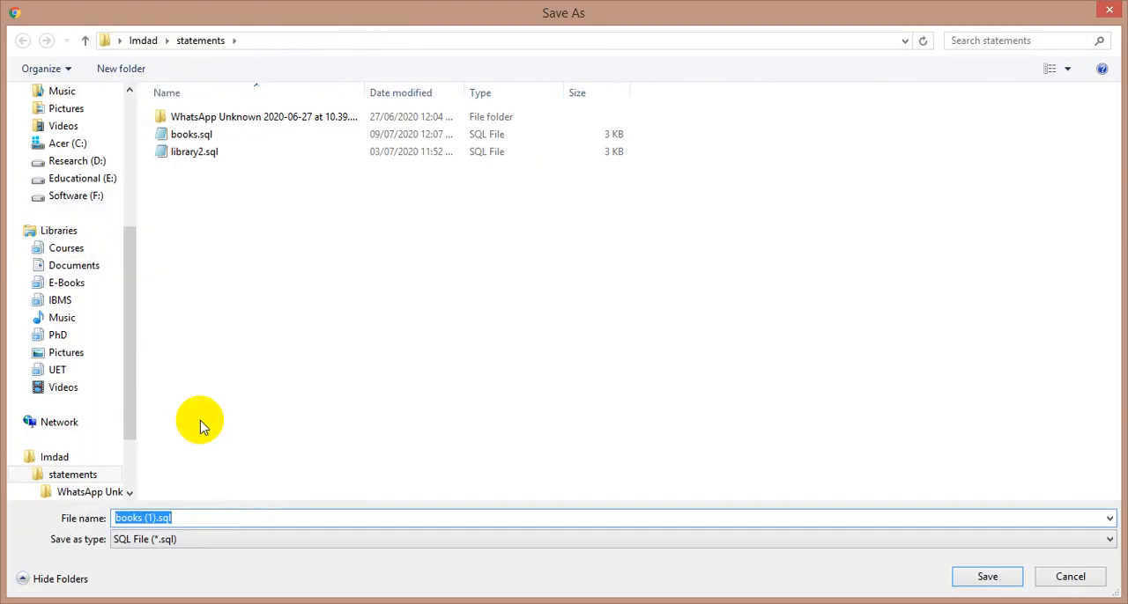
# Step: Choose the Desktop as the save location for the exported SQL file
pyautogui.click(70, 148)
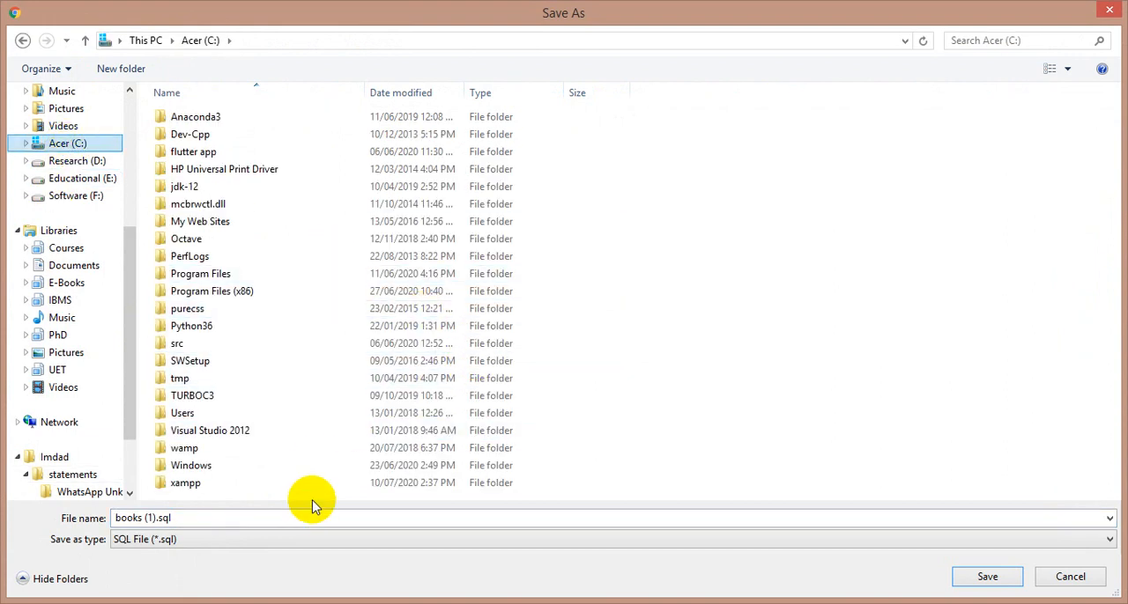
pyautogui.doubleClick(196, 485)
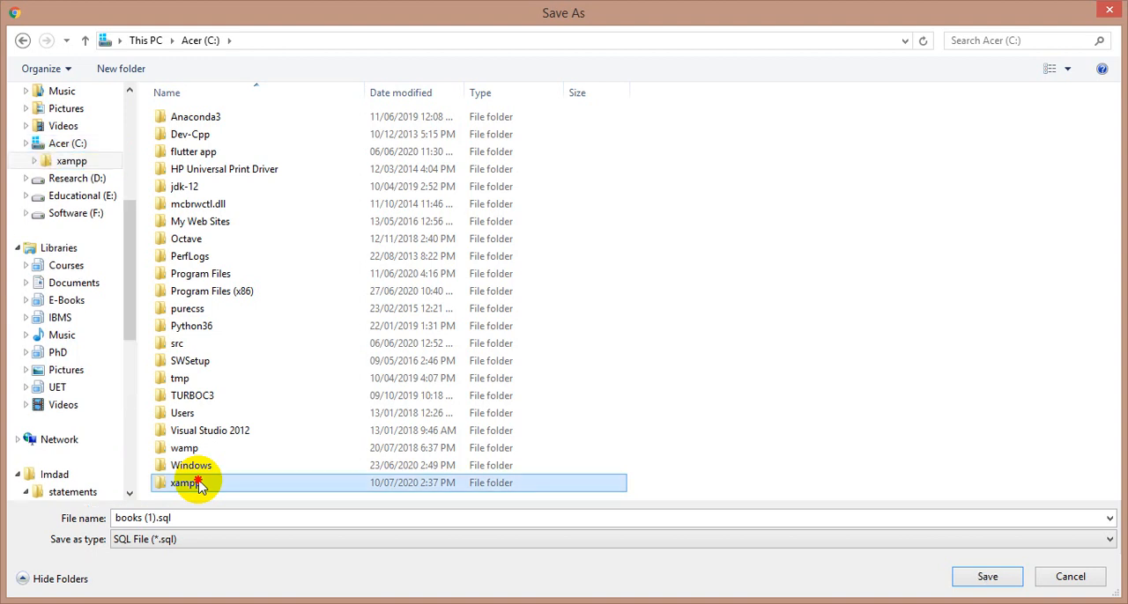
pyautogui.click(130, 114)
pyautogui.click(62, 116)
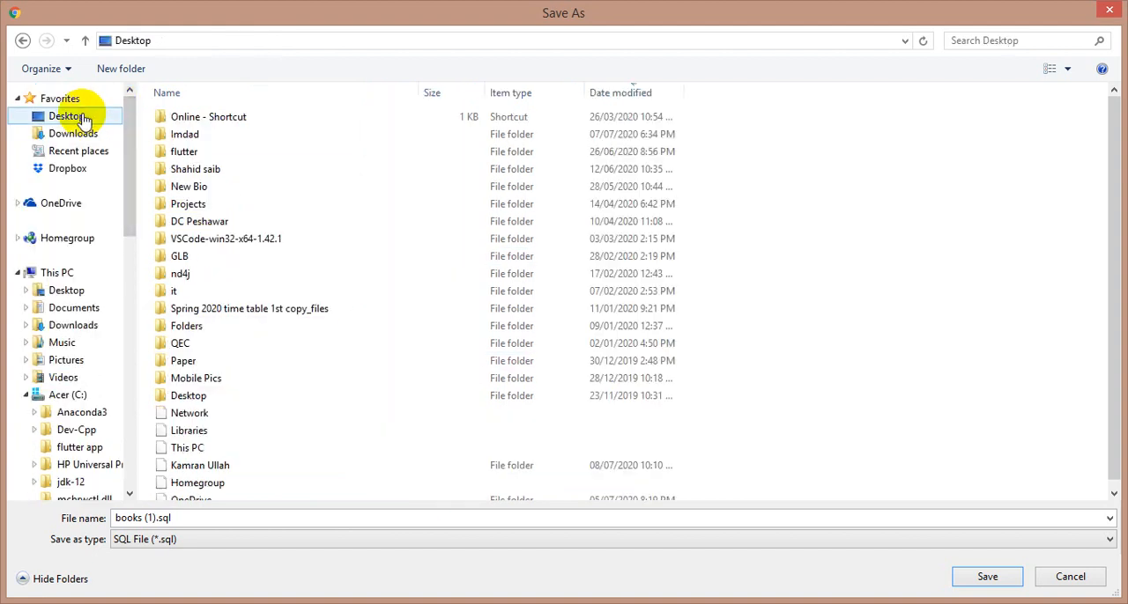
# Step: Name the export file books.sql and save it
pyautogui.click(262, 522)
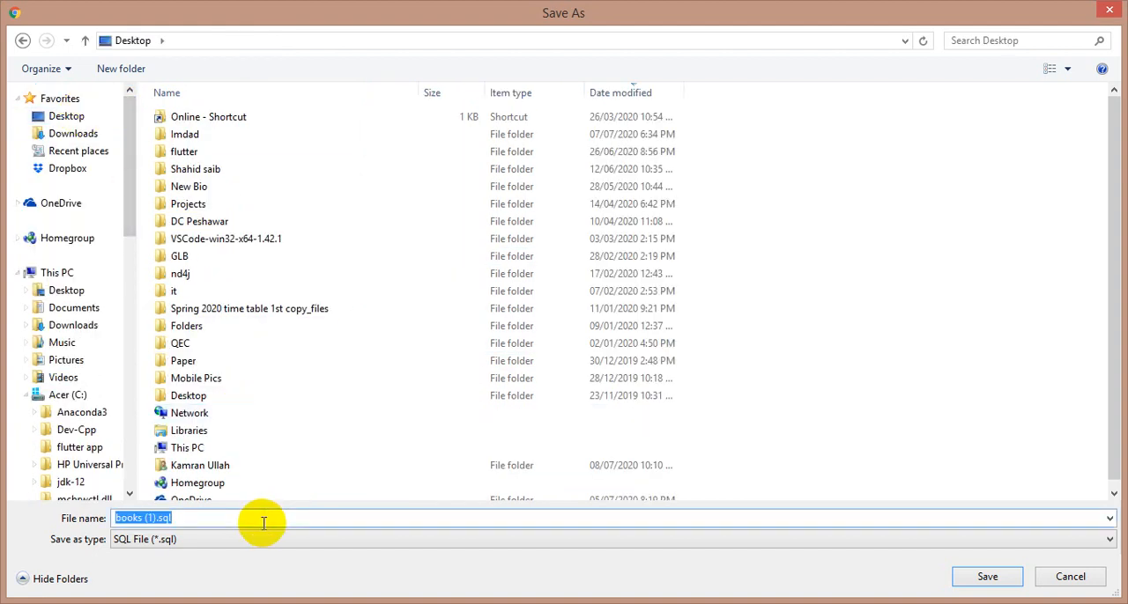
pyautogui.click(155, 518)
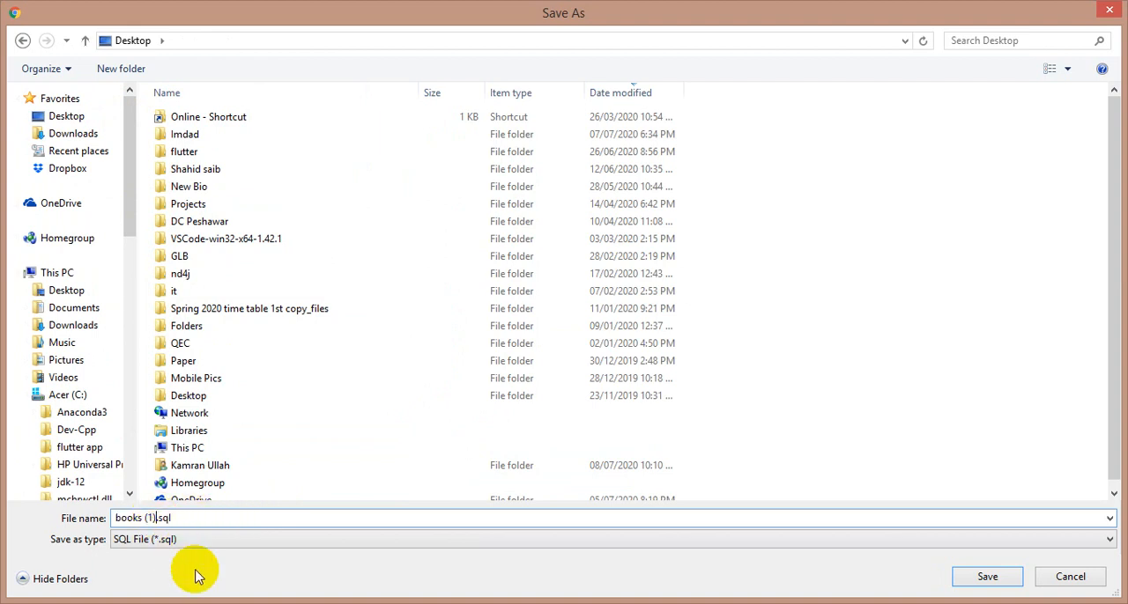
pyautogui.press('BackSpace')
pyautogui.press('BackSpace')
pyautogui.press('BackSpace')
pyautogui.press('BackSpace')
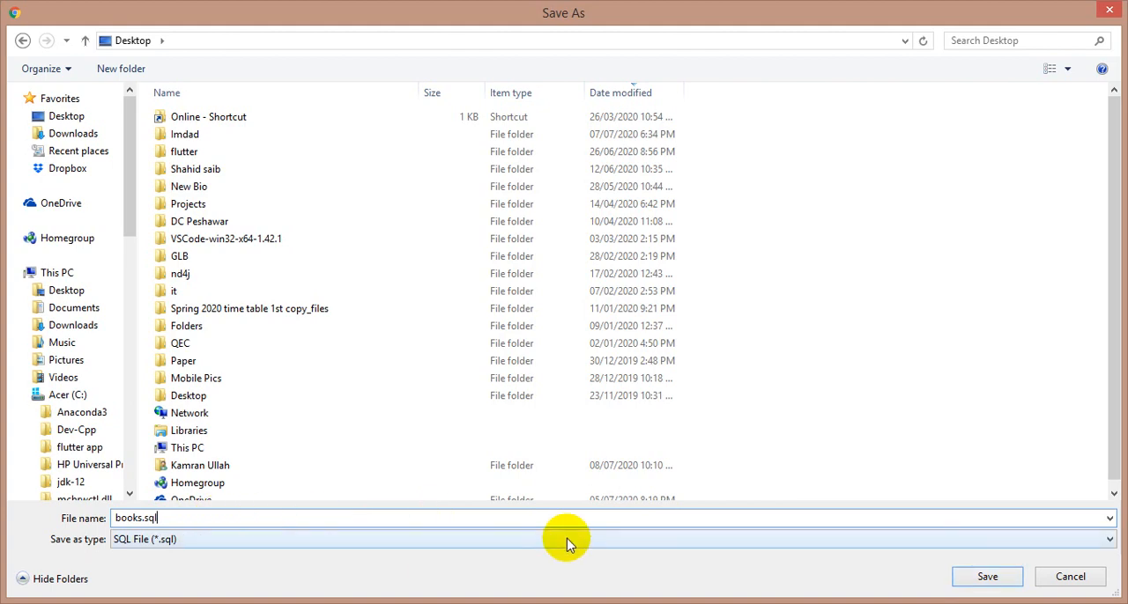
pyautogui.click(977, 582)
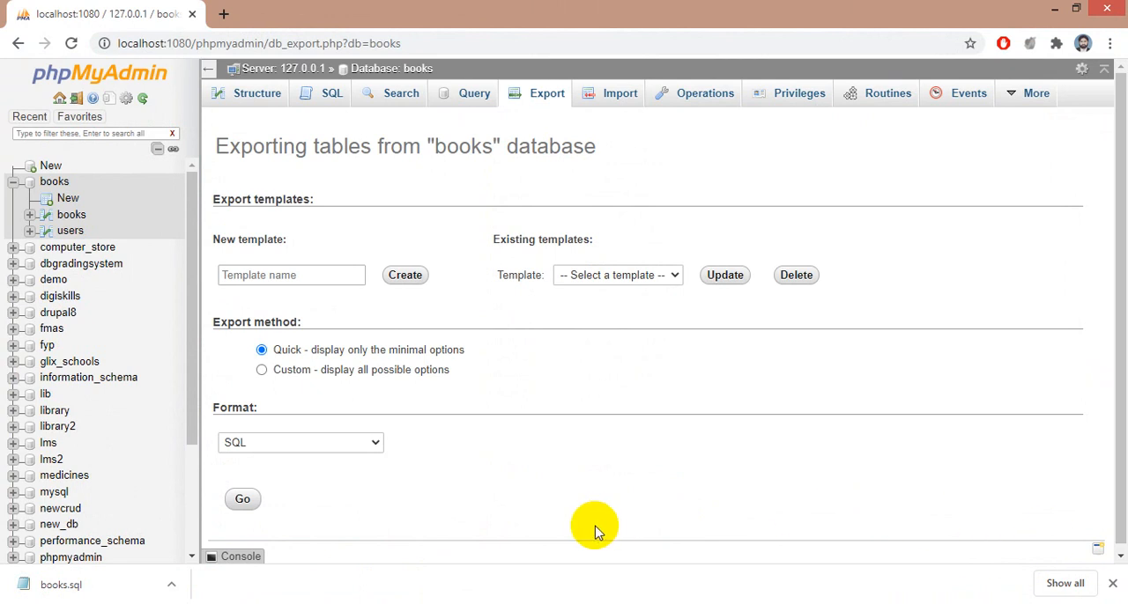
# Step: Open the downloaded books.sql file, examine its SQL statements, and close it
pyautogui.click(74, 587)
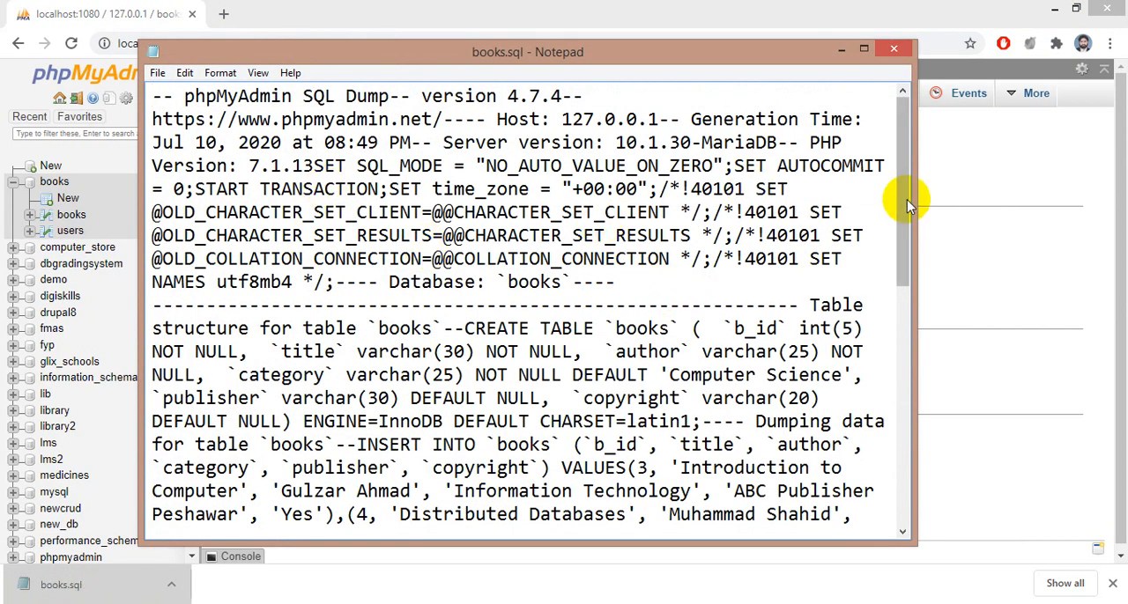
pyautogui.moveTo(910, 205); pyautogui.dragTo(937, 169)
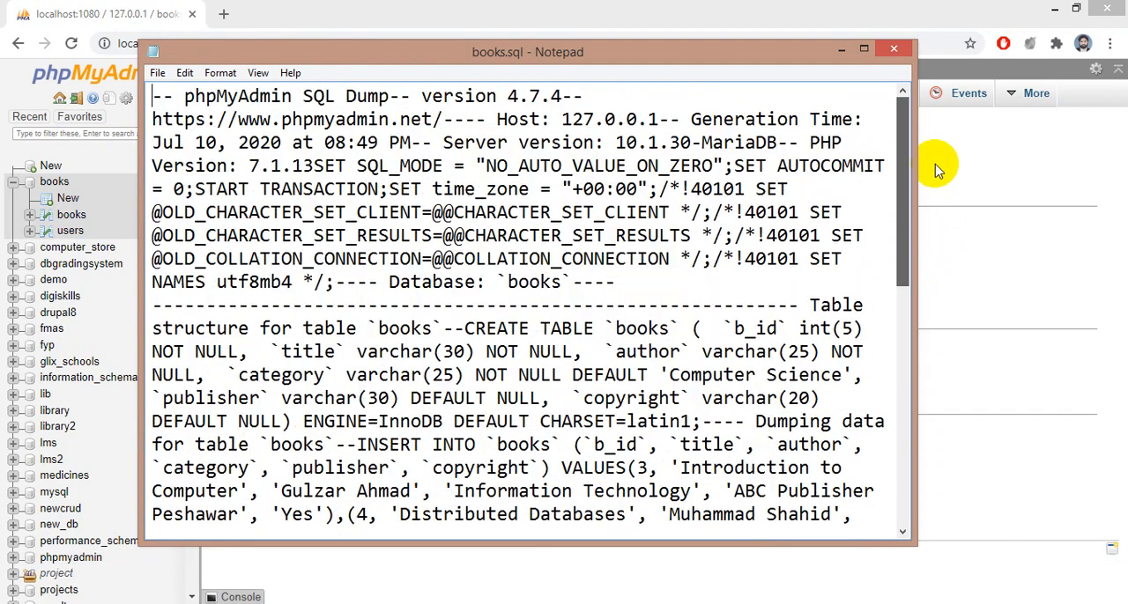
pyautogui.click(893, 48)
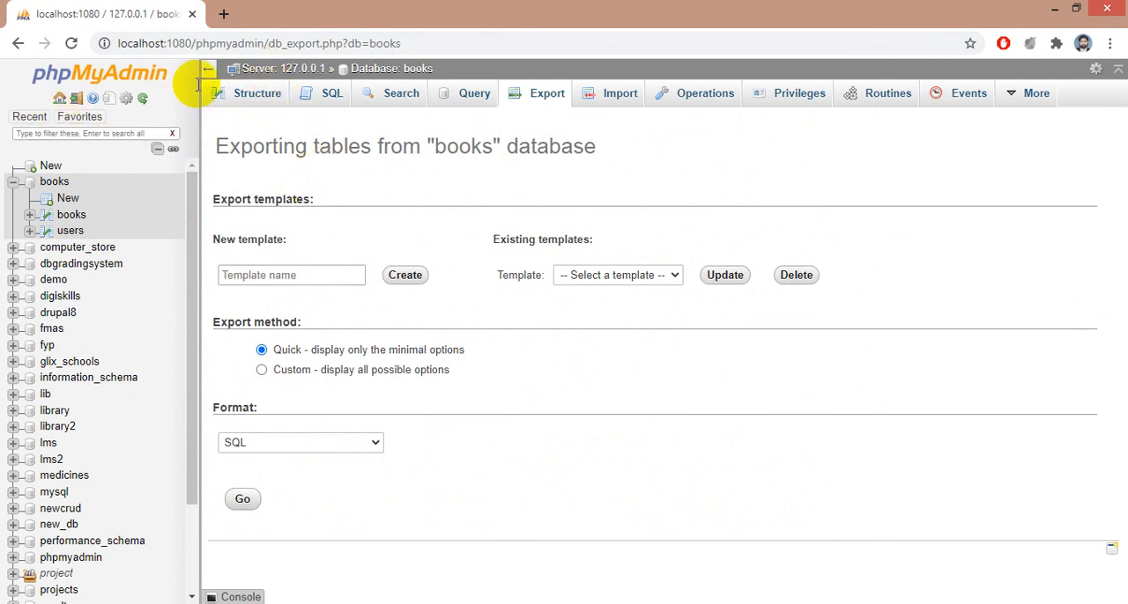
# Step: Create a new database named newbooks with the default collation
pyautogui.click(59, 99)
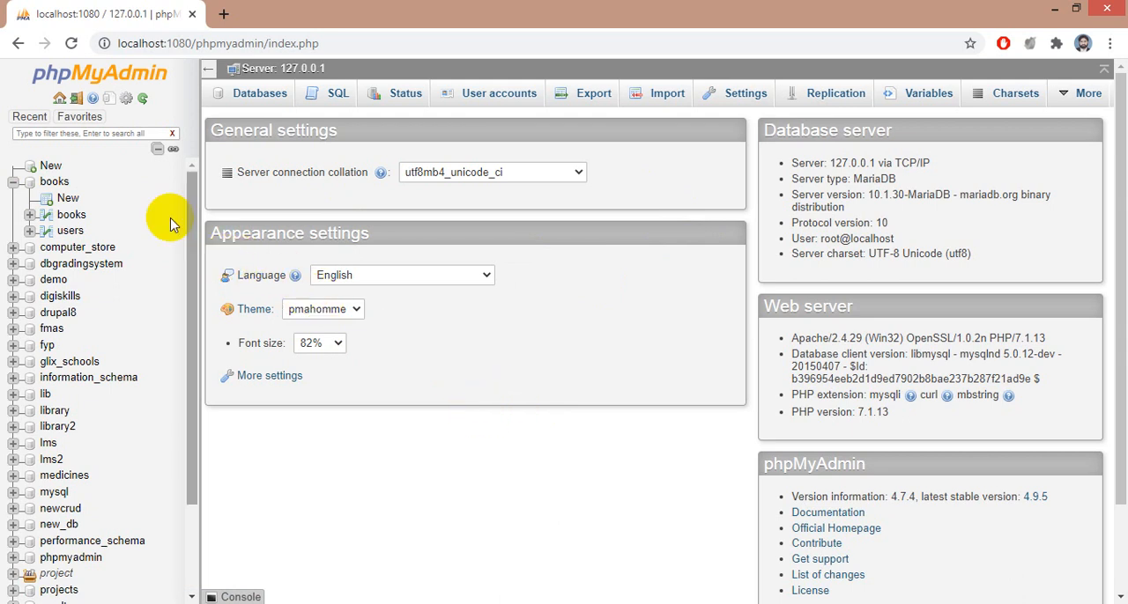
pyautogui.click(51, 167)
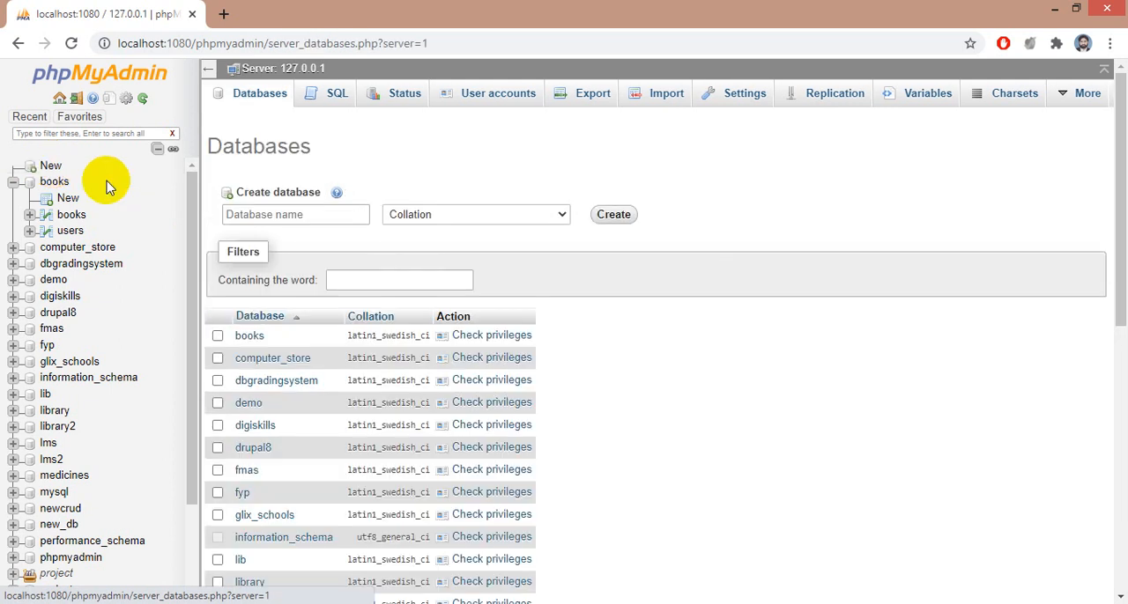
pyautogui.click(271, 218)
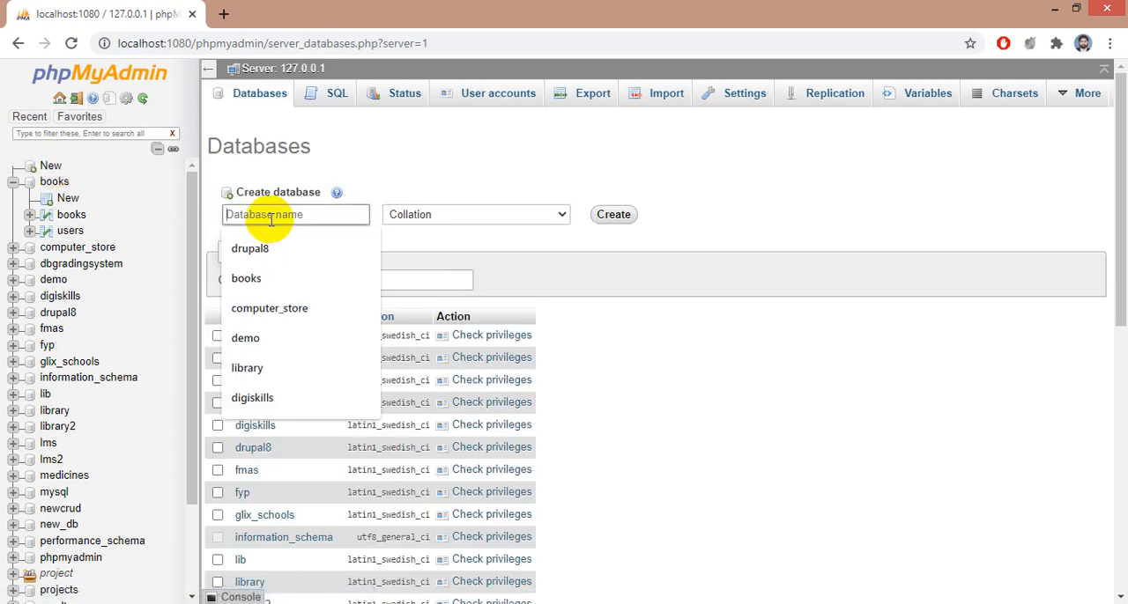
pyautogui.write('newbooks')
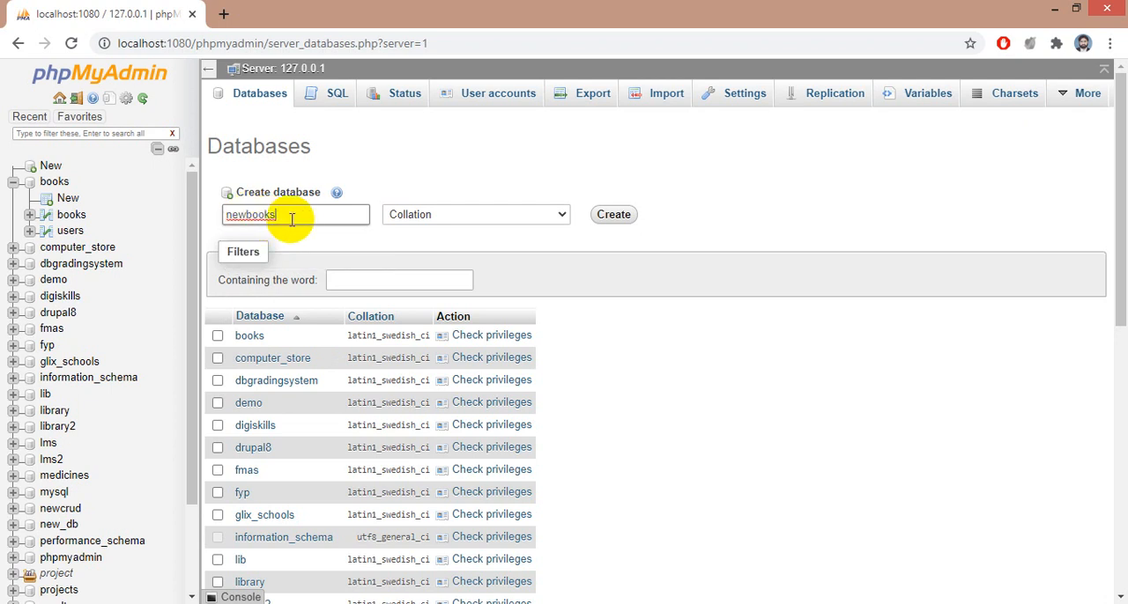
pyautogui.click(617, 217)
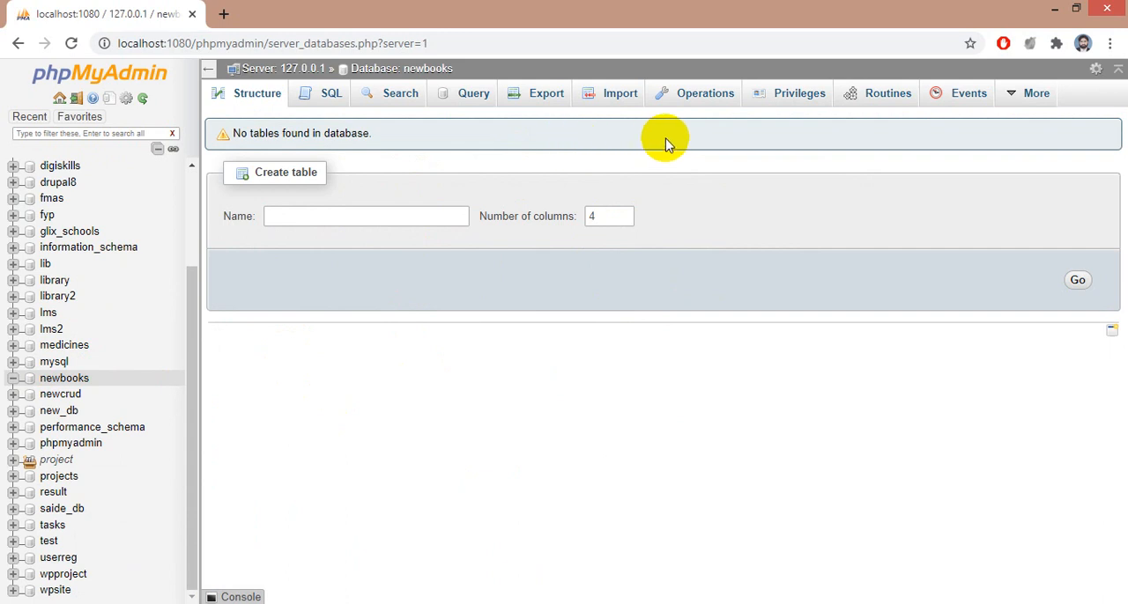
# Step: Start an import into the newbooks database and select books.sql from the Desktop as the source file
pyautogui.click(62, 378)
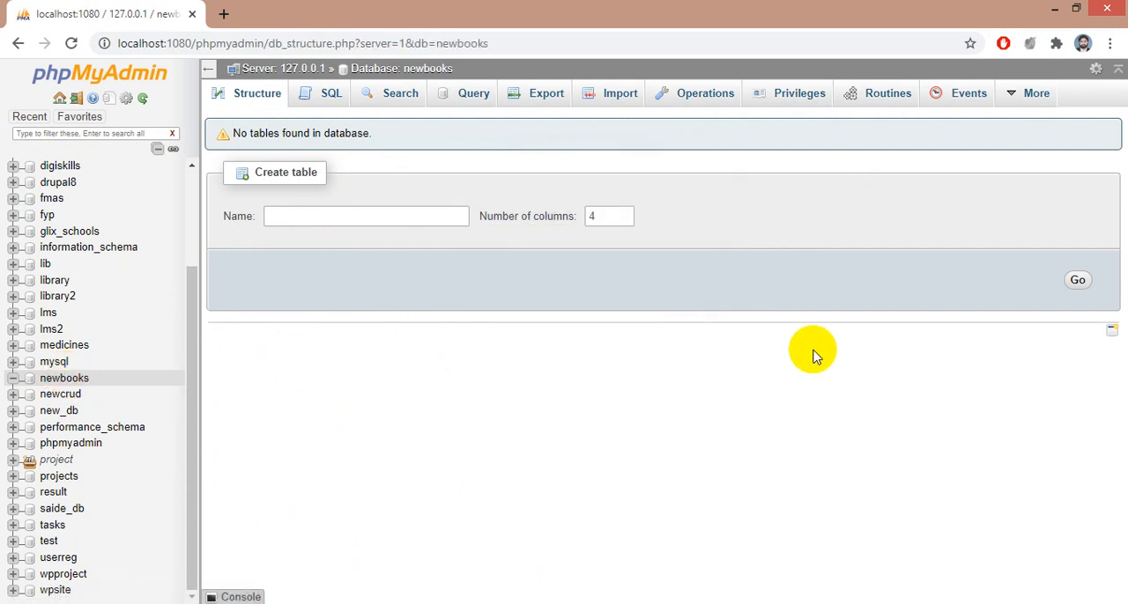
pyautogui.click(611, 98)
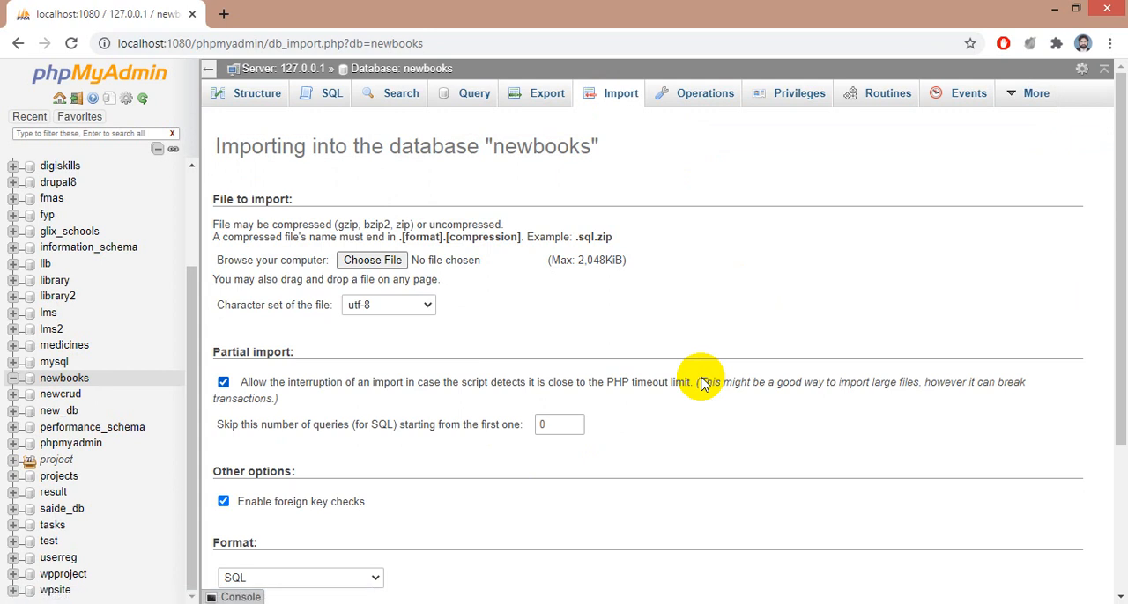
pyautogui.click(393, 262)
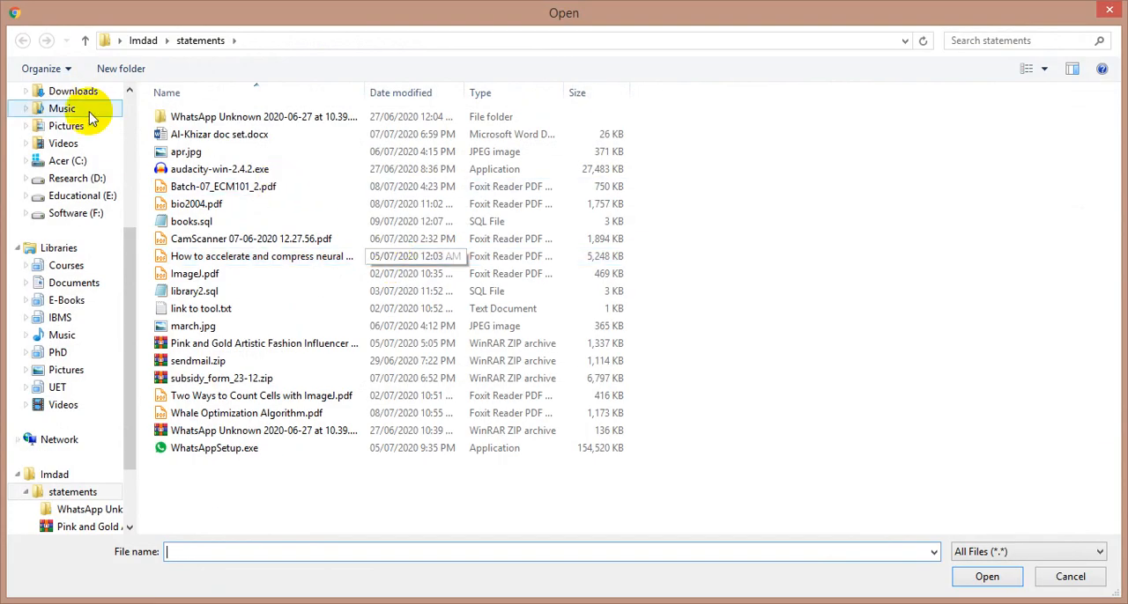
pyautogui.click(134, 108)
pyautogui.click(72, 114)
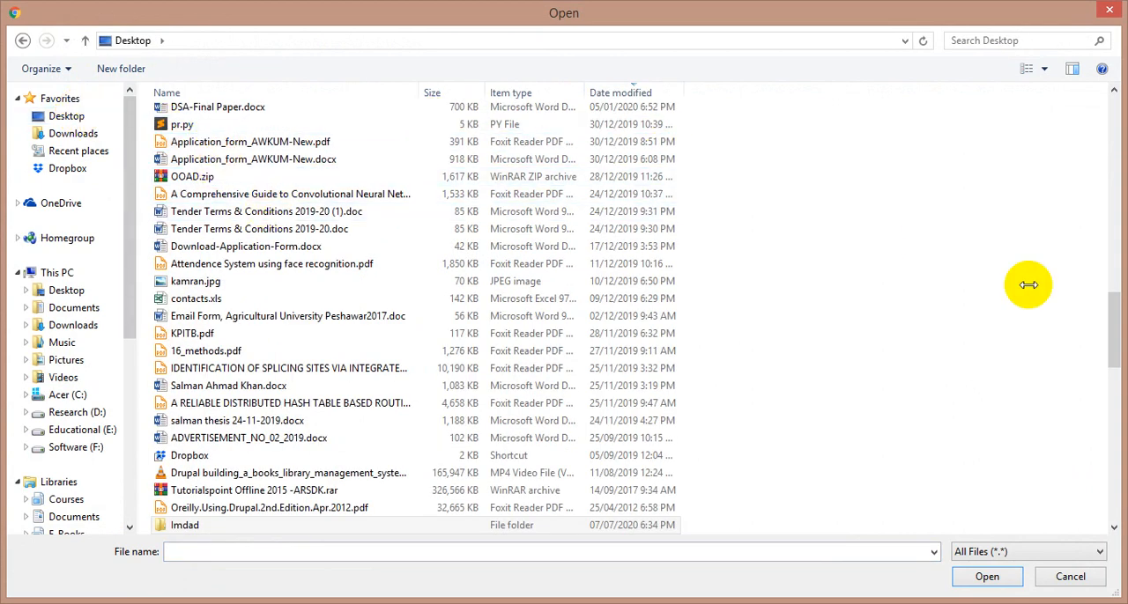
pyautogui.moveTo(1120, 361); pyautogui.dragTo(1110, 114)
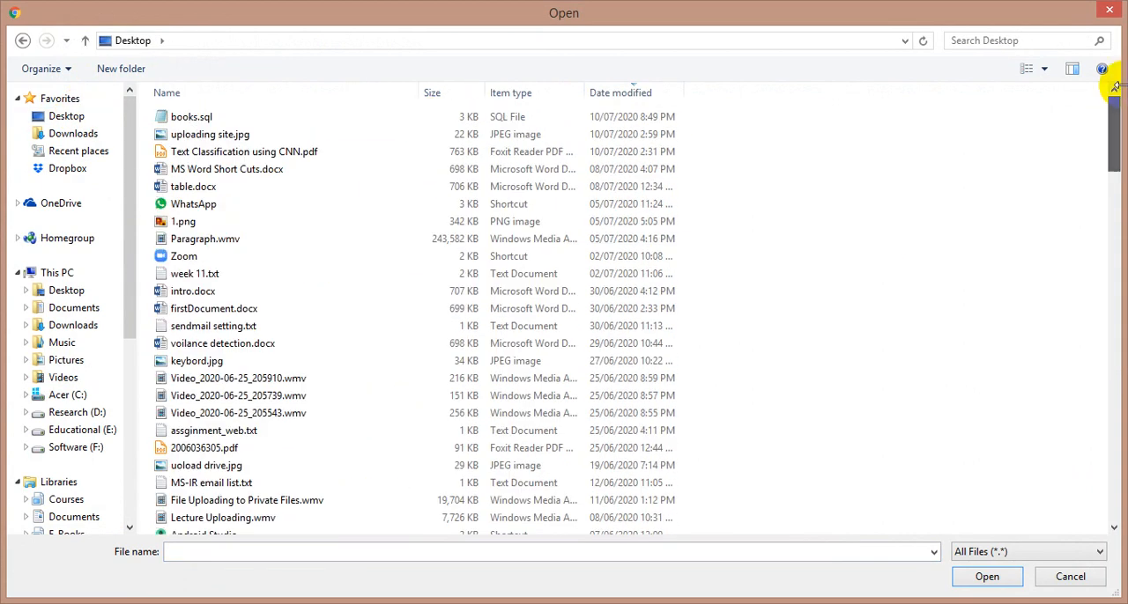
pyautogui.click(212, 117)
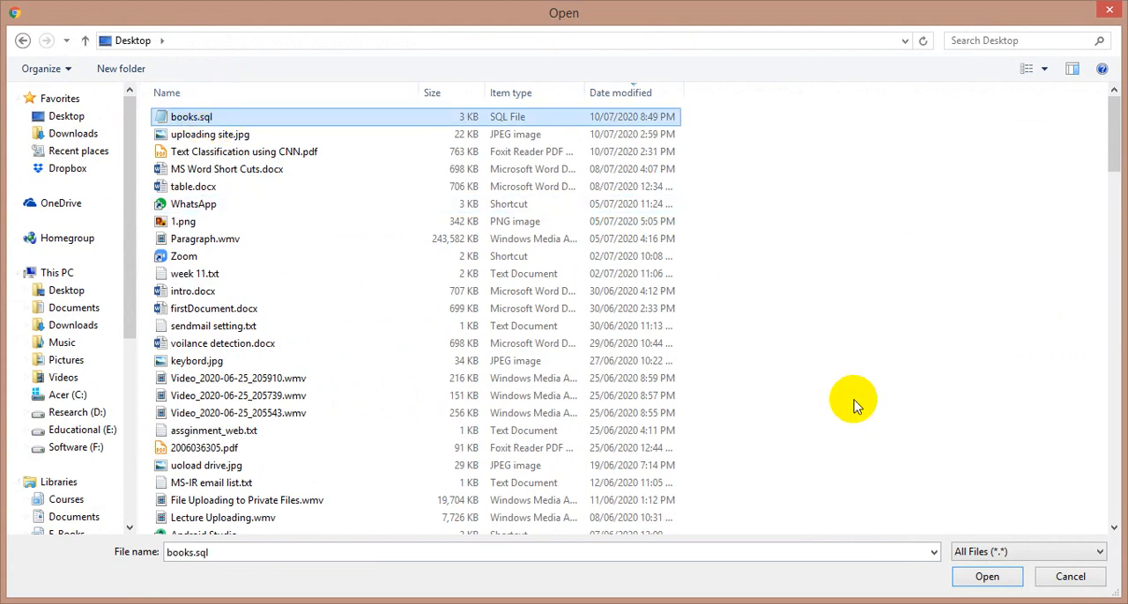
pyautogui.click(978, 579)
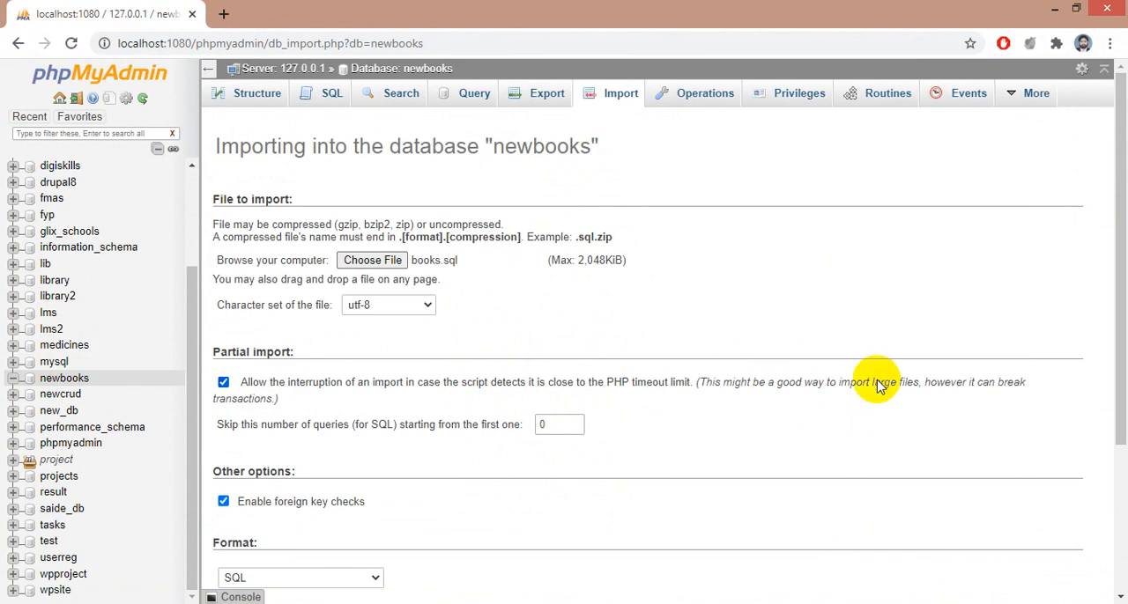
# Step: Keep SQL as the import format and run the import into newbooks
pyautogui.click(1122, 531)
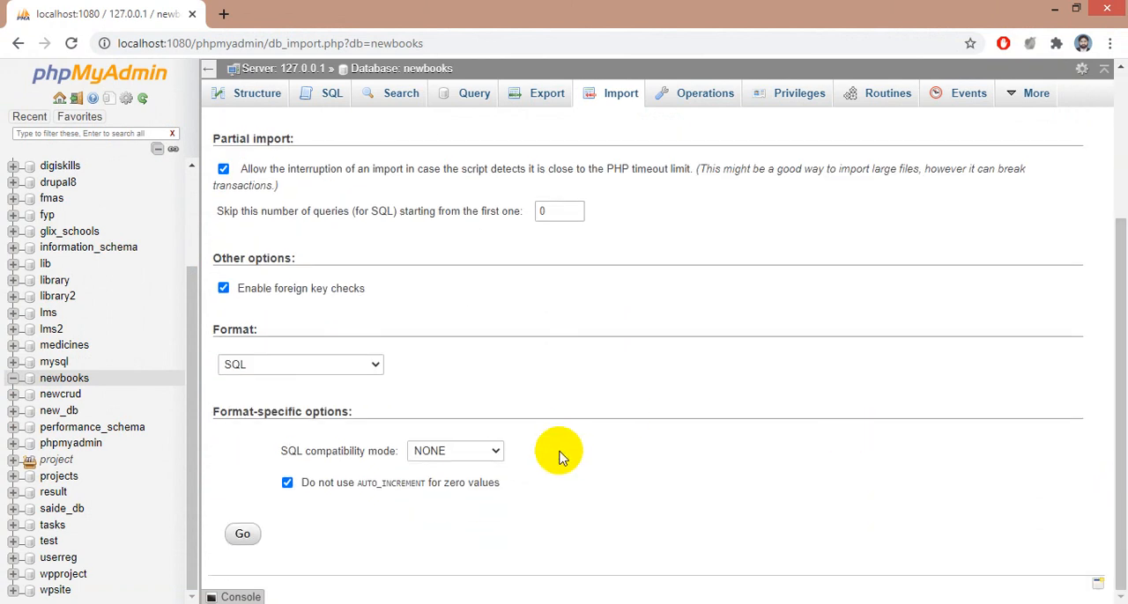
pyautogui.click(258, 372)
pyautogui.click(258, 372)
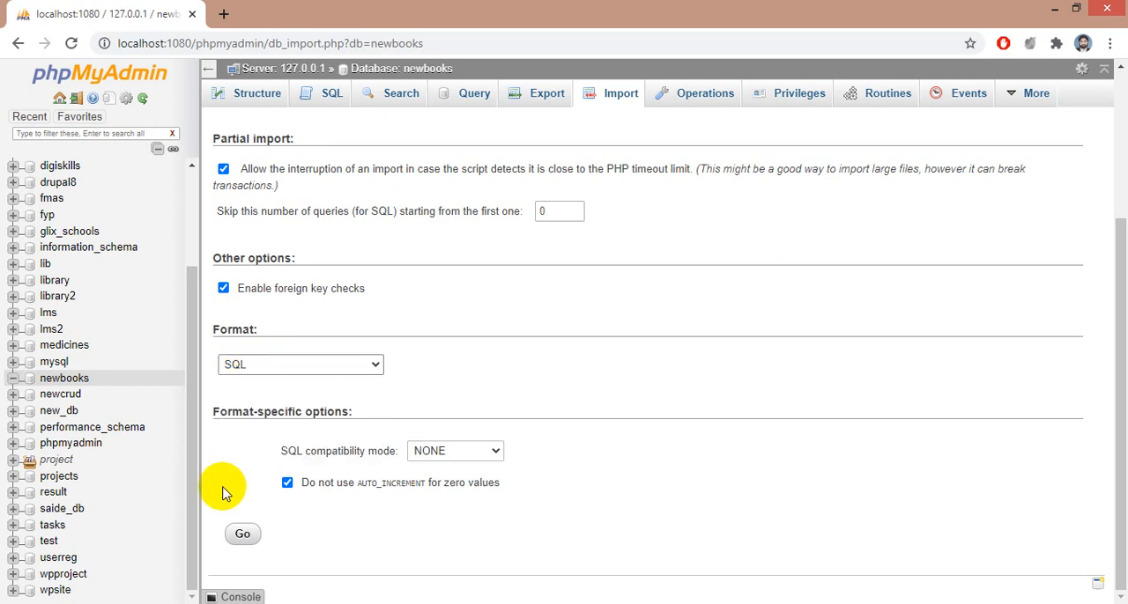
pyautogui.click(243, 537)
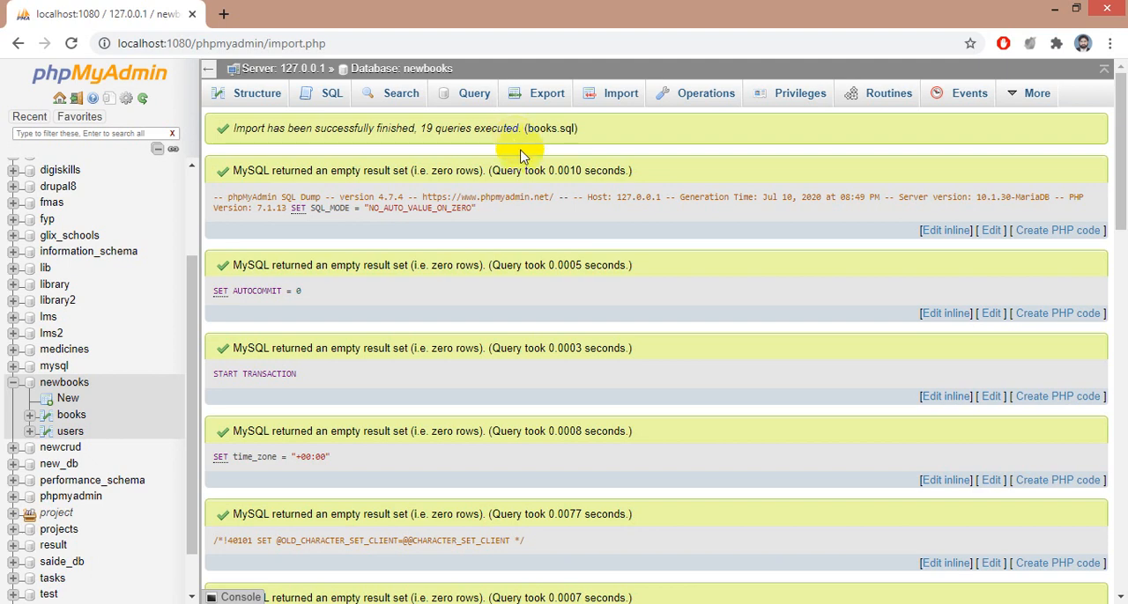
# Step: Open the newbooks database and browse the records of its imported books table
pyautogui.click(67, 381)
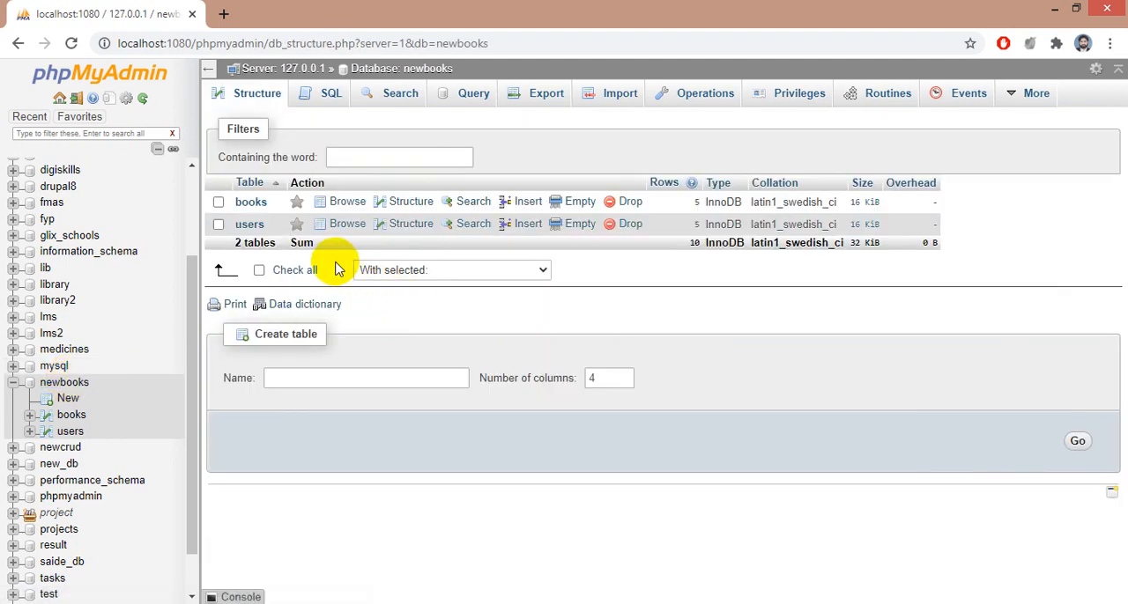
pyautogui.click(252, 203)
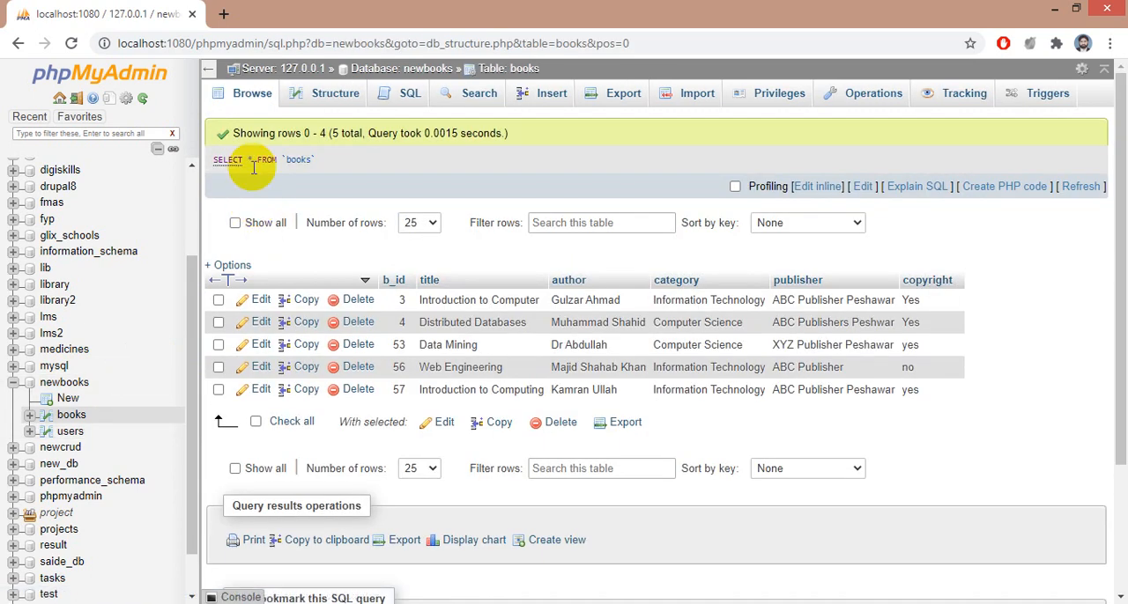
# Step: Browse the records of the imported users table in newbooks, and return to the database's table list
pyautogui.click(69, 431)
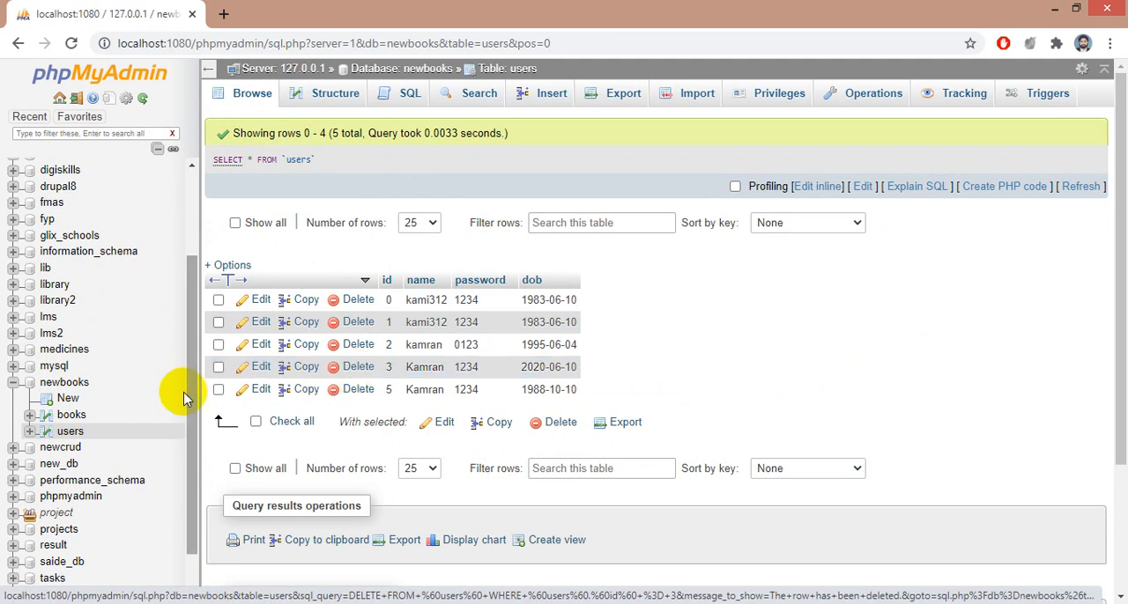
pyautogui.click(66, 384)
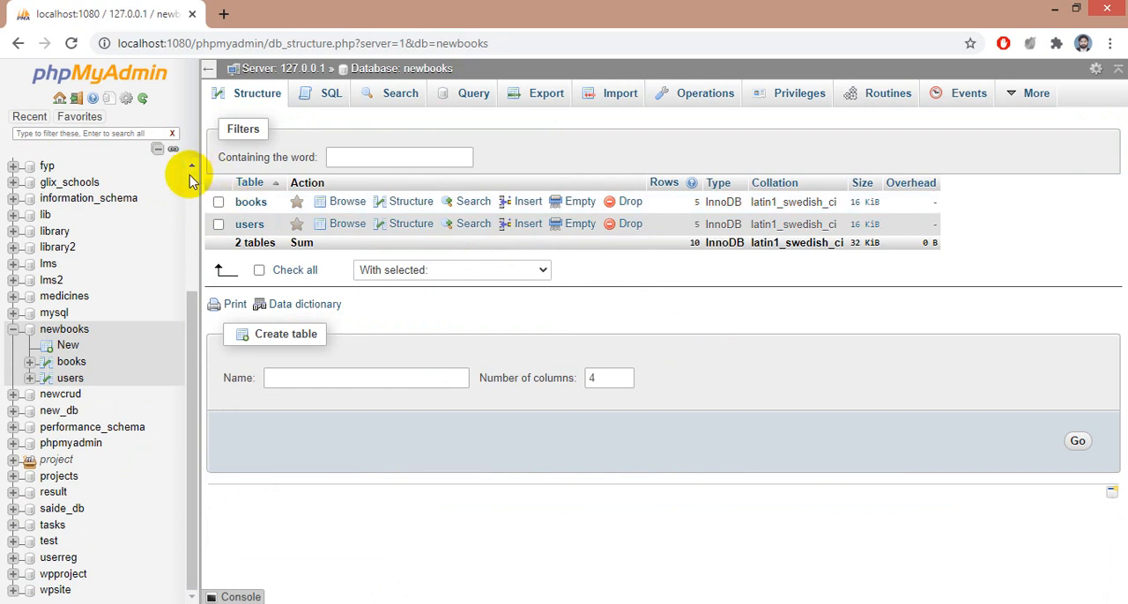
# Step: Open the original books database and review its export options, collapsing its table list in the database tree
pyautogui.scroll(3, 189, 176)
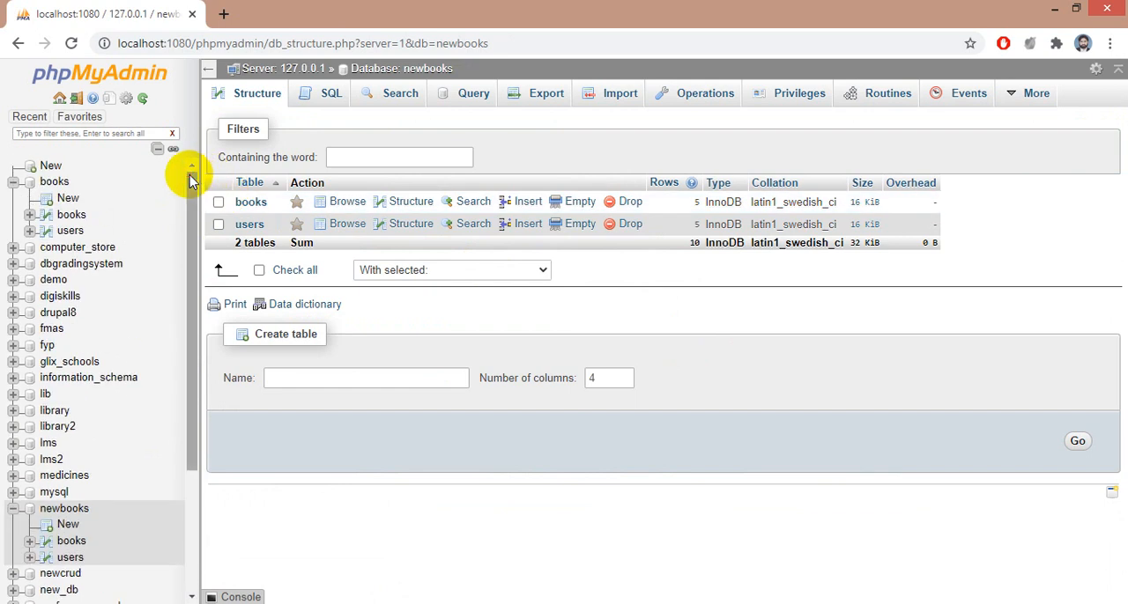
pyautogui.click(54, 183)
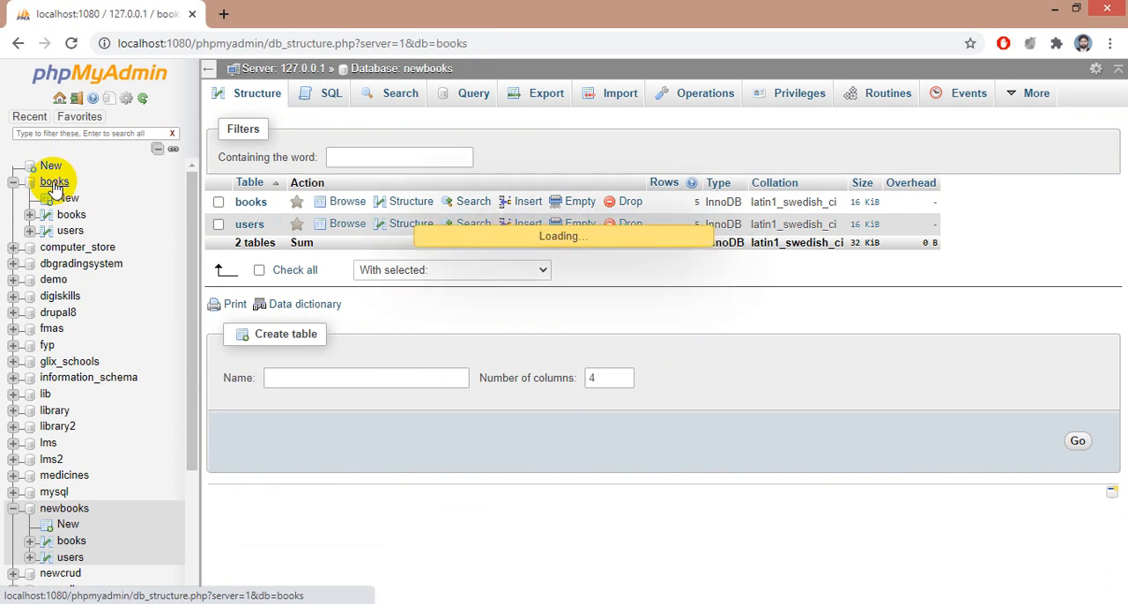
pyautogui.click(538, 100)
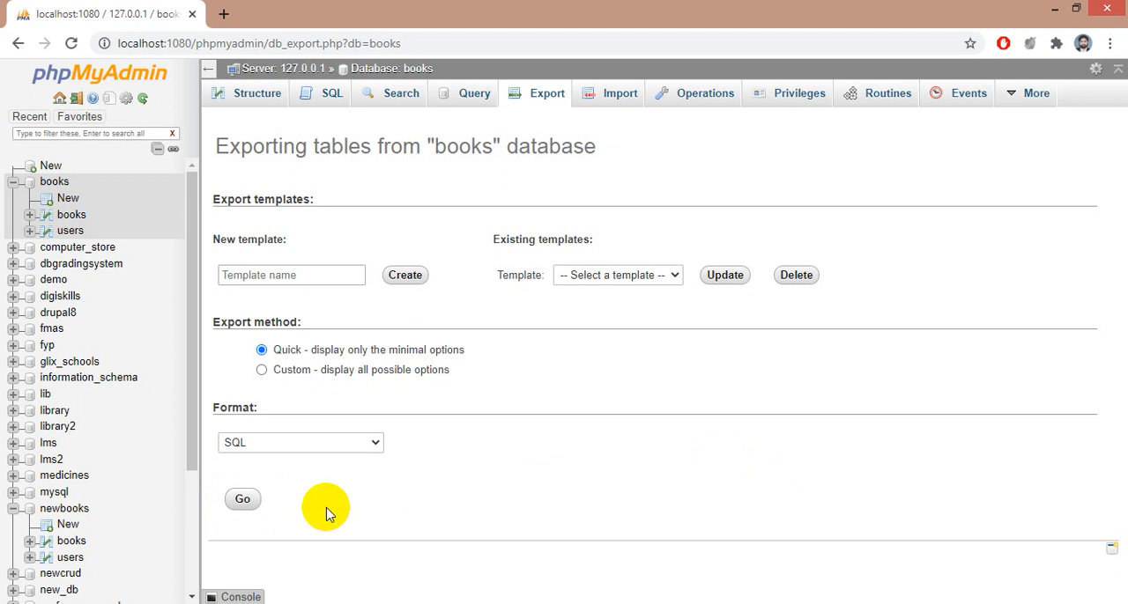
pyautogui.click(12, 181)
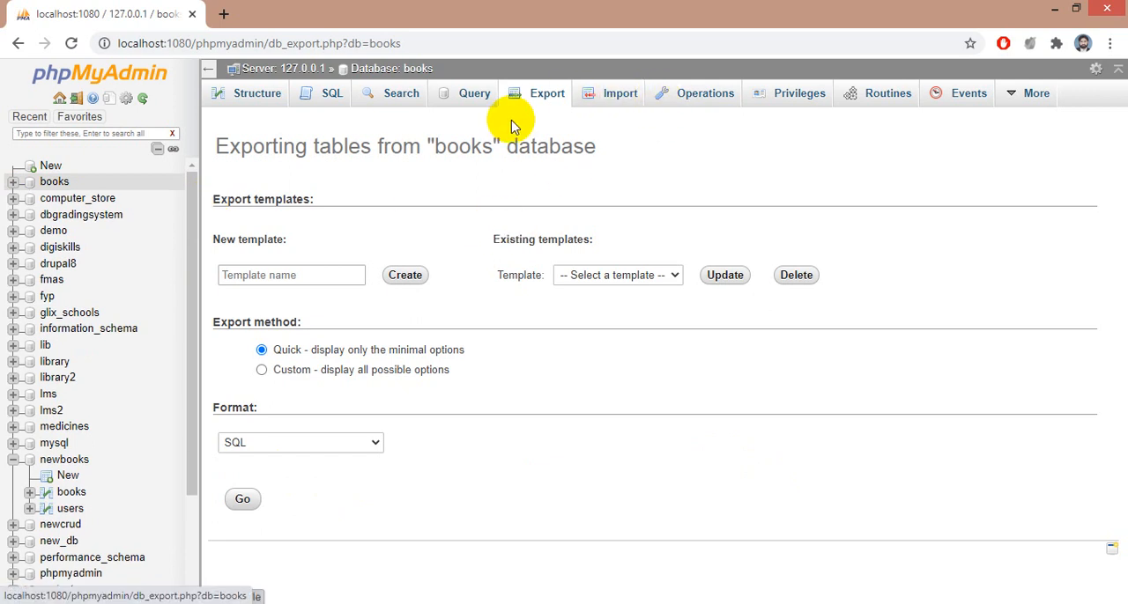
# Step: Review the import options for the newbooks database, including the source file selection and format settings, without choosing a file
pyautogui.moveTo(188, 291); pyautogui.dragTo(186, 378)
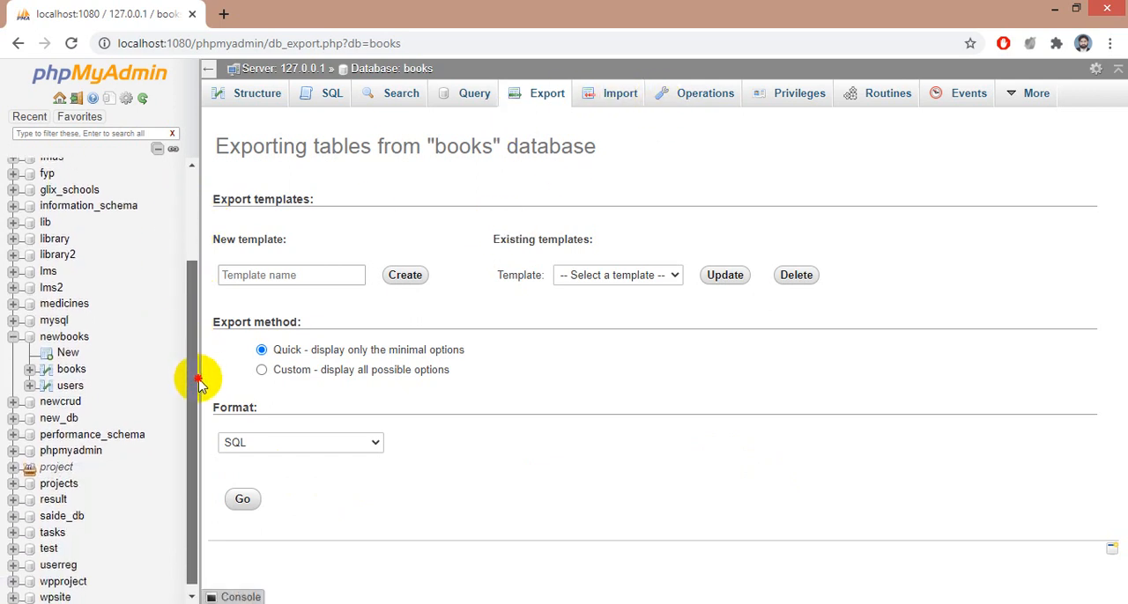
pyautogui.click(76, 334)
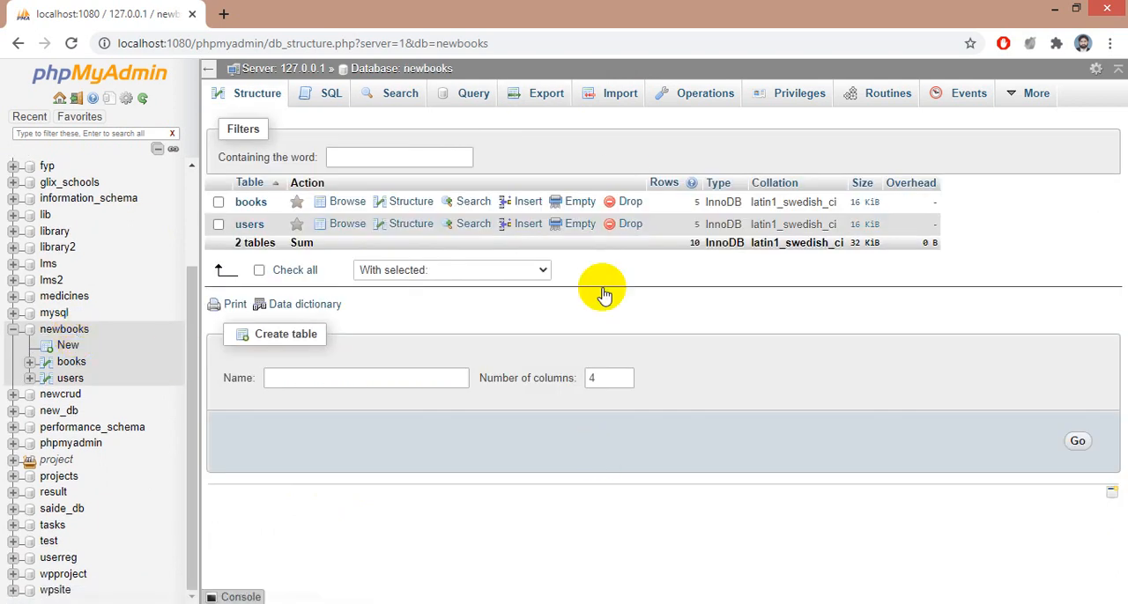
pyautogui.click(617, 101)
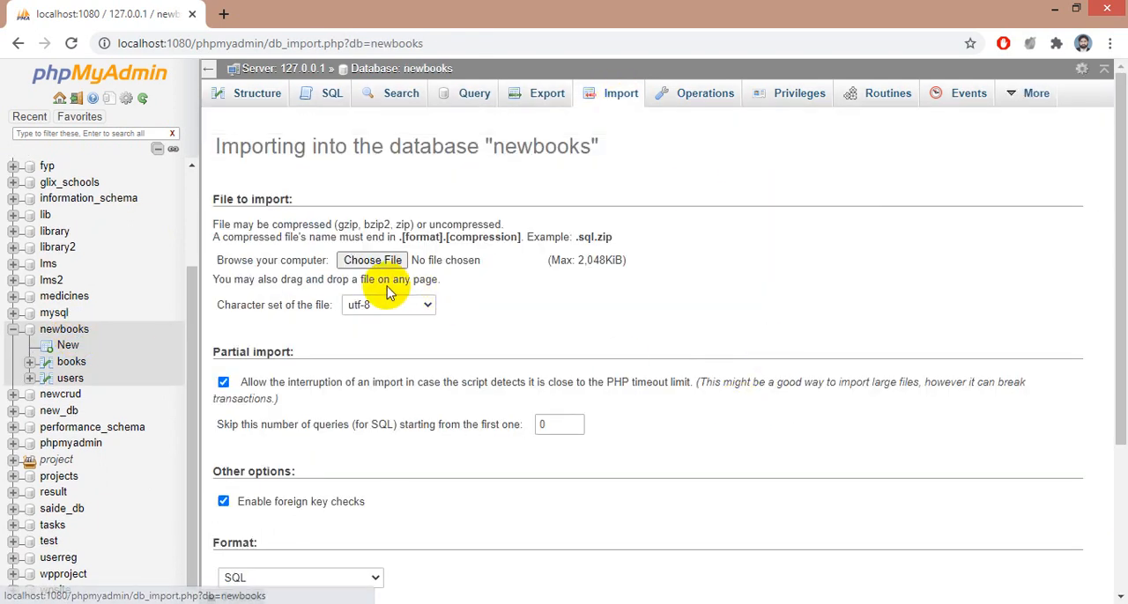
pyautogui.click(368, 266)
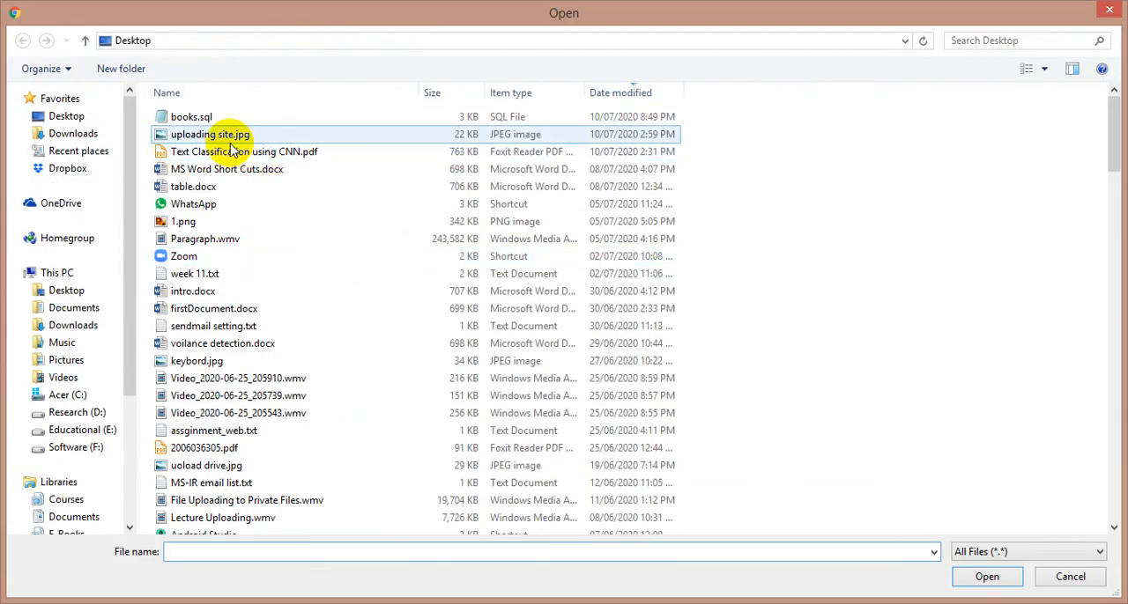
pyautogui.click(1058, 589)
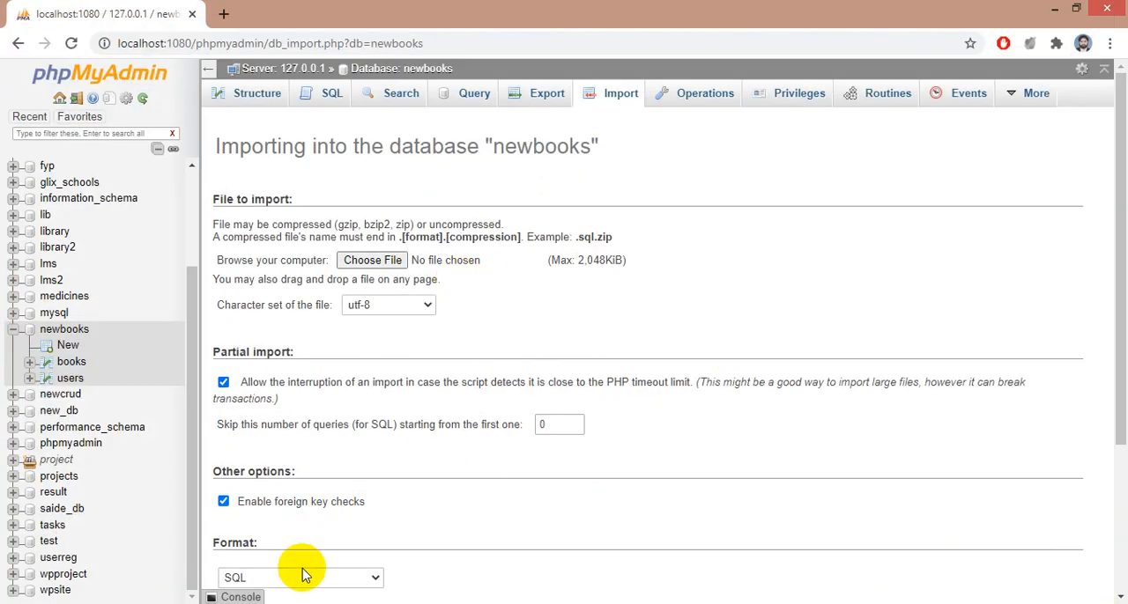
pyautogui.scroll(-3, 970, 485)
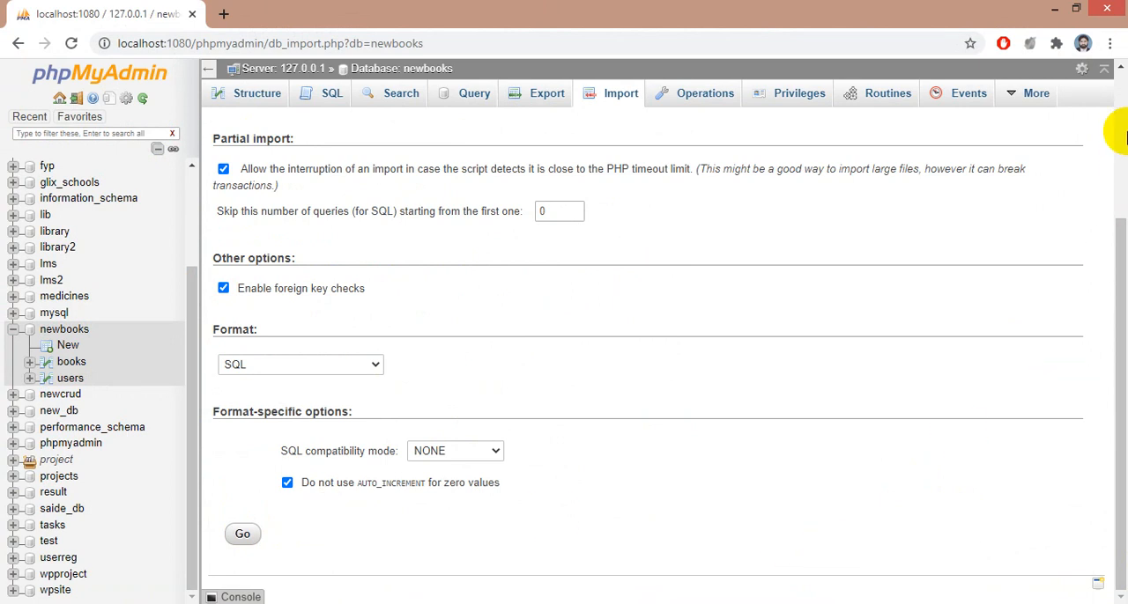
pyautogui.click(1121, 125)
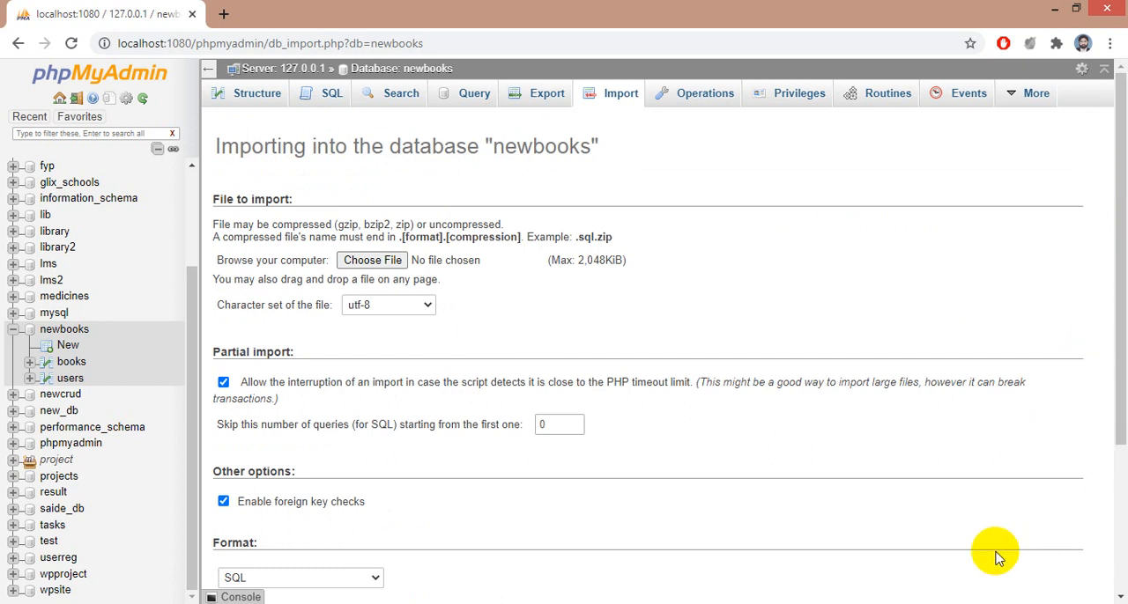